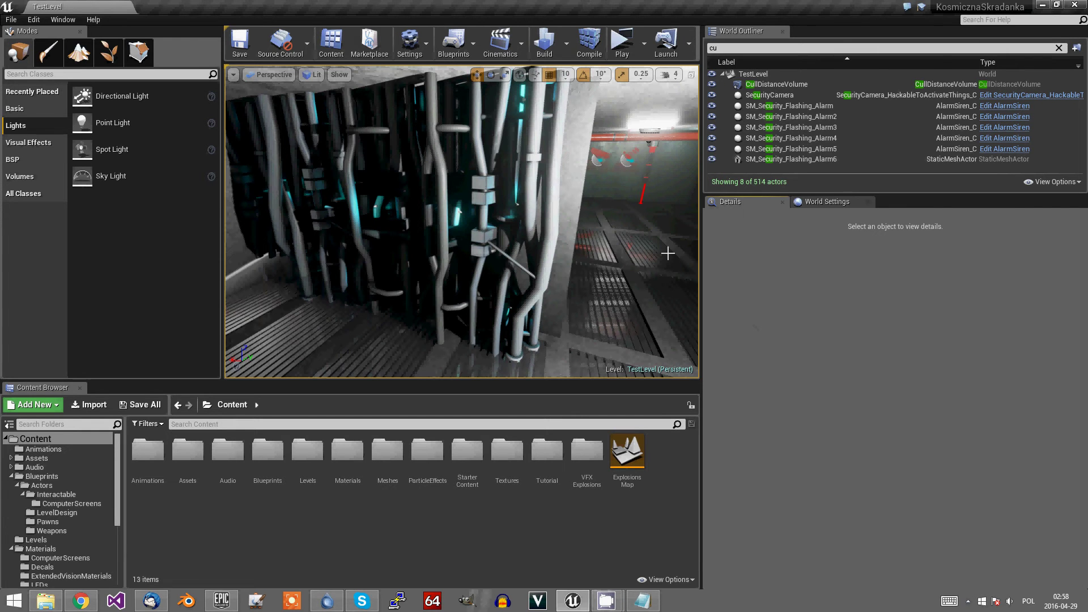
- Preview the level in a standalone game window with the see-through vision mode switched on, and stop the preview
{"action": "left_click", "coordinate": [622, 45]}
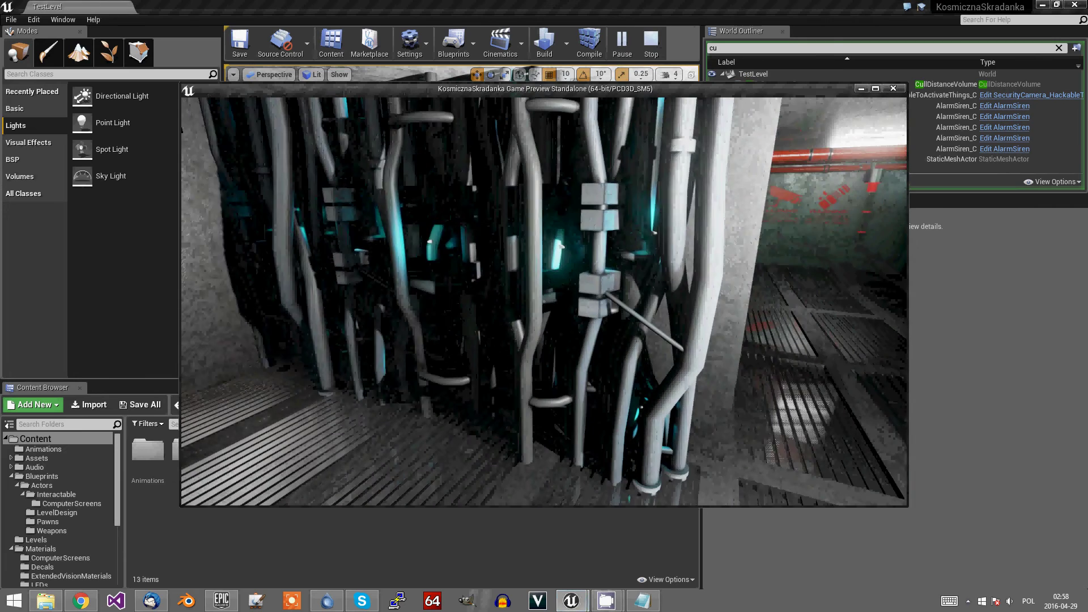
{"action": "key", "text": "v"}
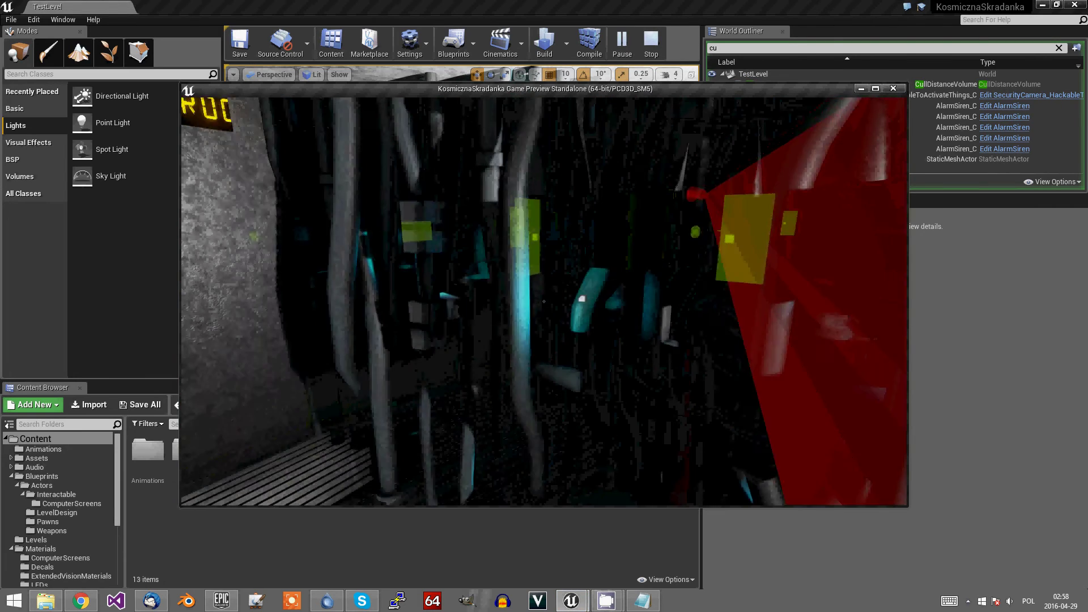
{"action": "key", "text": "Escape"}
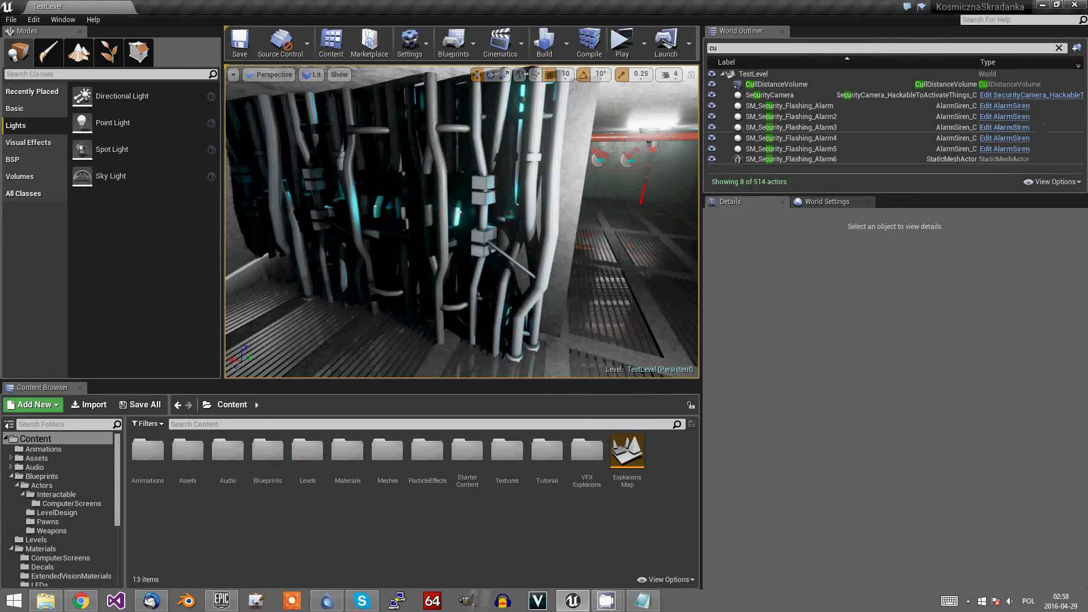
- Create a new material named NewMaterial in the Content folder and open it for editing
{"action": "right_click", "coordinate": [631, 512]}
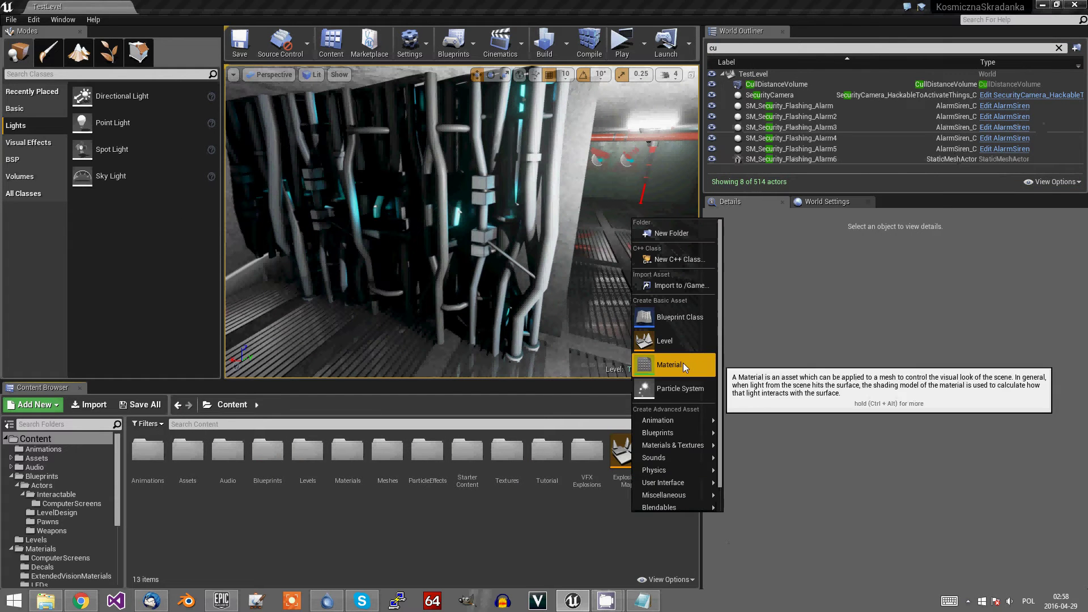
{"action": "left_click", "coordinate": [682, 363]}
{"action": "key", "text": "Return"}
{"action": "key", "text": "Return"}
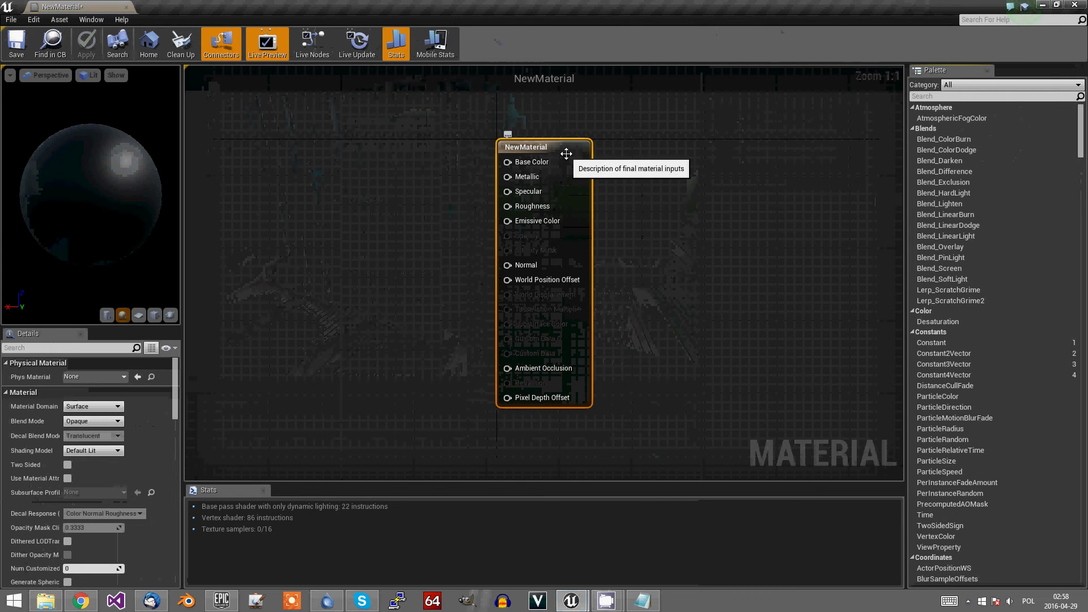
- Set the material's blend mode to Translucent and enable Disable Depth Test in its translucency settings
{"action": "left_click", "coordinate": [93, 421]}
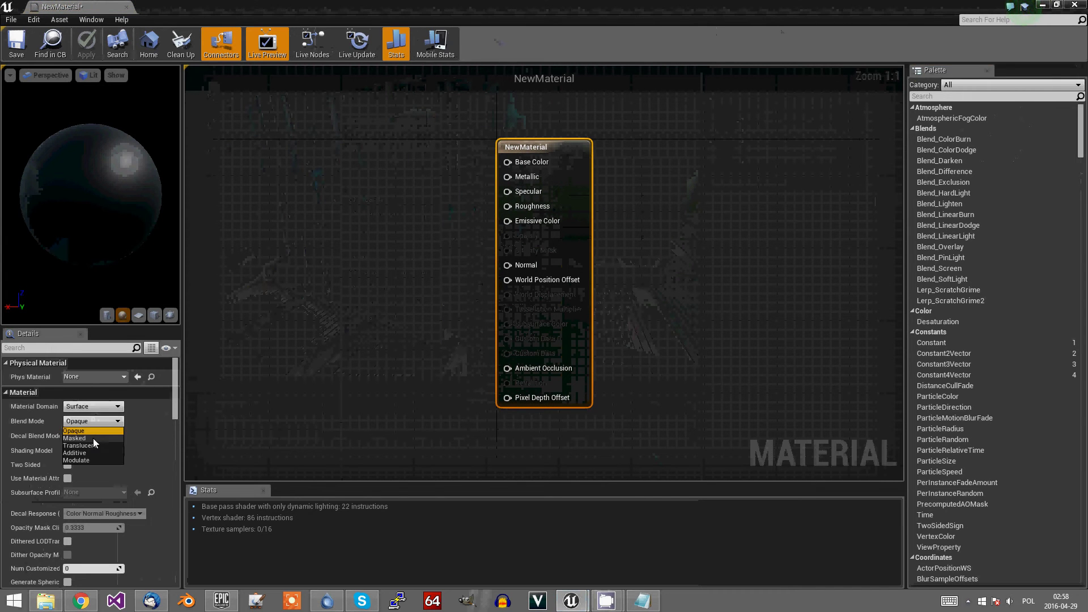
{"action": "left_click", "coordinate": [92, 445]}
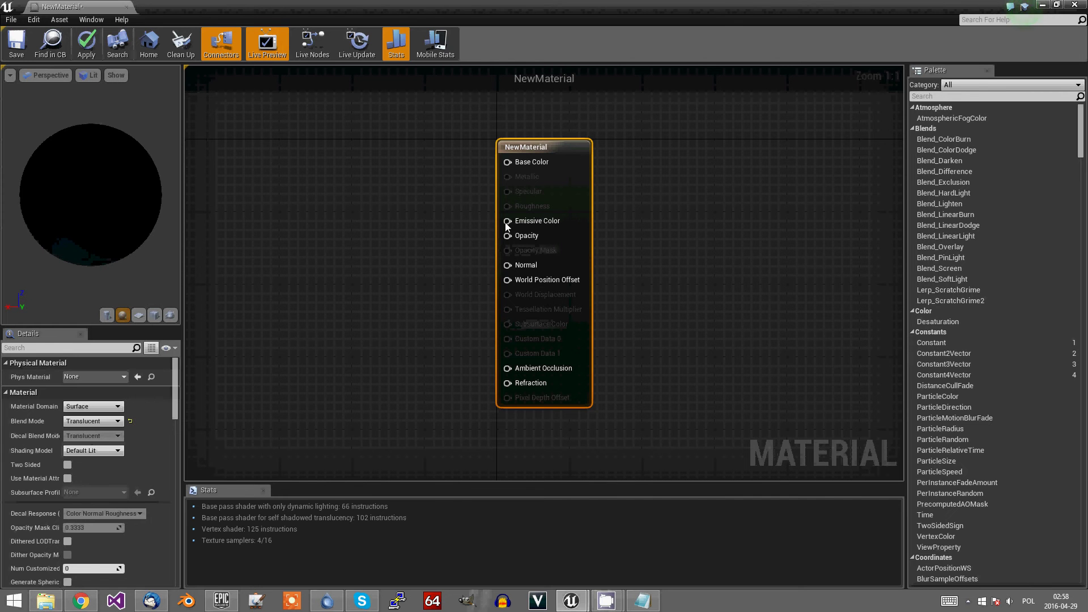
{"action": "right_click_drag", "start_coordinate": [407, 249], "coordinate": [475, 232]}
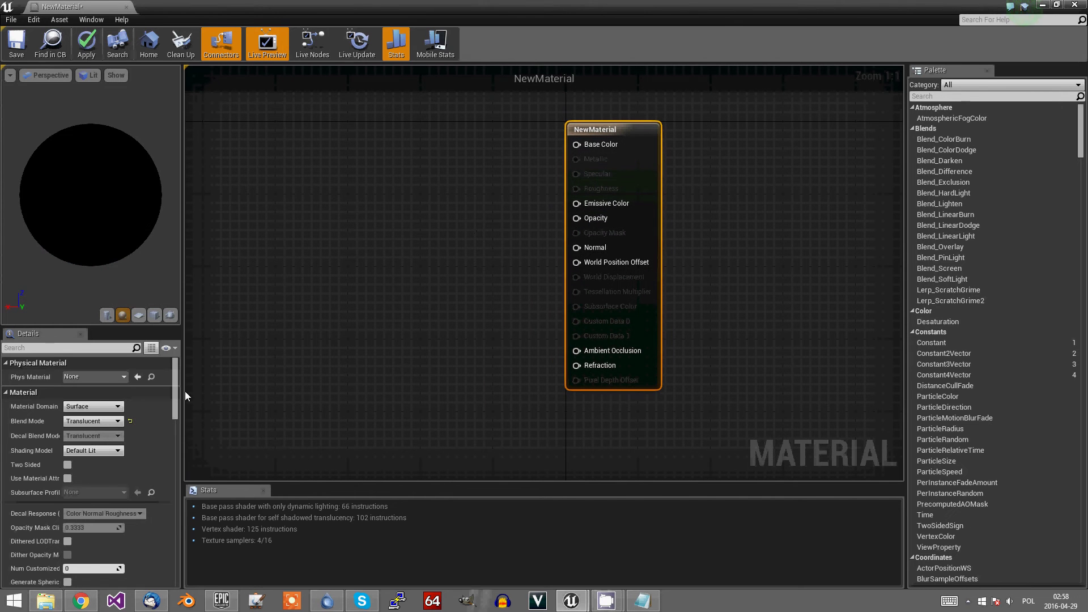
{"action": "left_click_drag", "start_coordinate": [177, 393], "coordinate": [179, 445]}
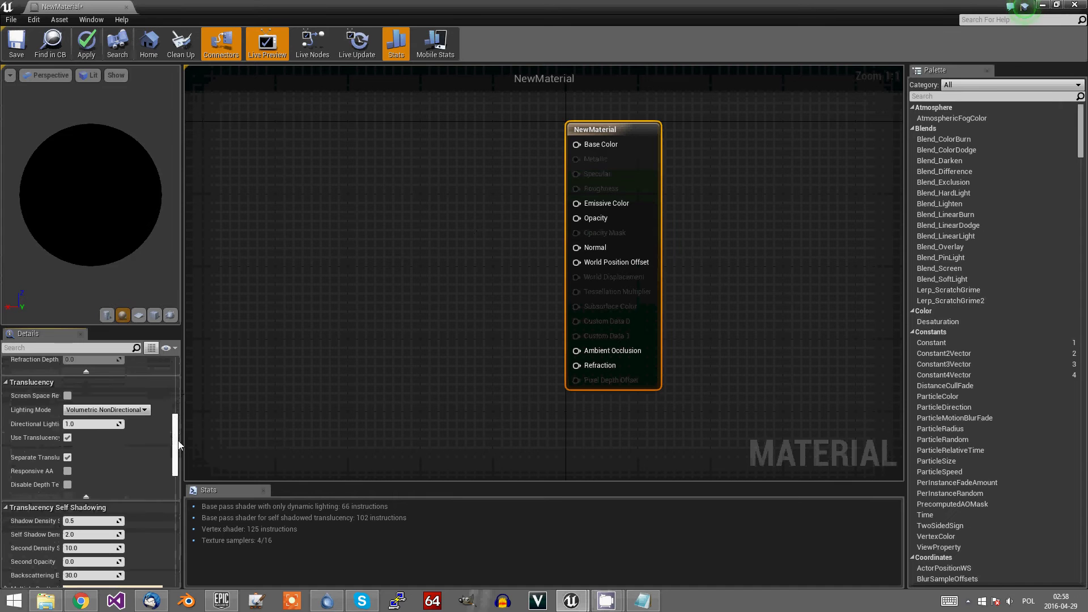
{"action": "left_click", "coordinate": [87, 497]}
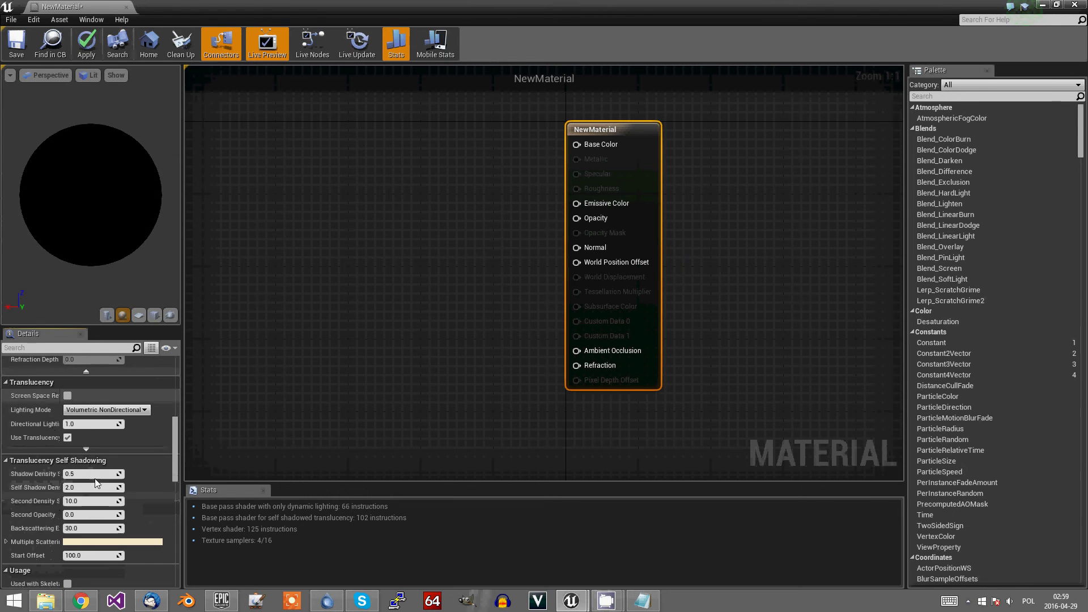
{"action": "left_click", "coordinate": [88, 449]}
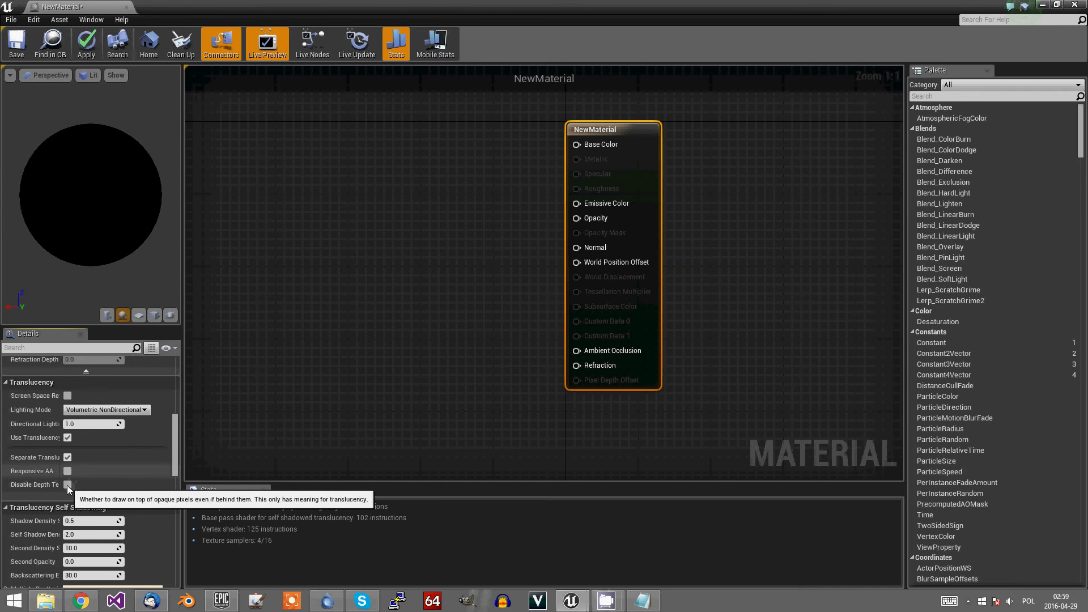
{"action": "left_click_drag", "start_coordinate": [61, 480], "coordinate": [84, 482]}
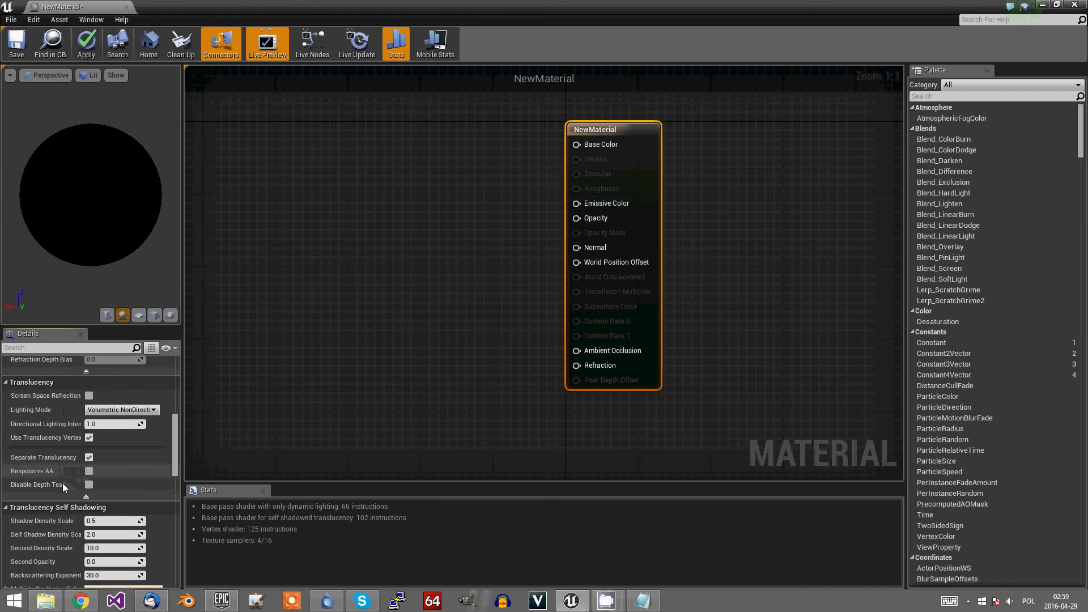
{"action": "left_click", "coordinate": [89, 484]}
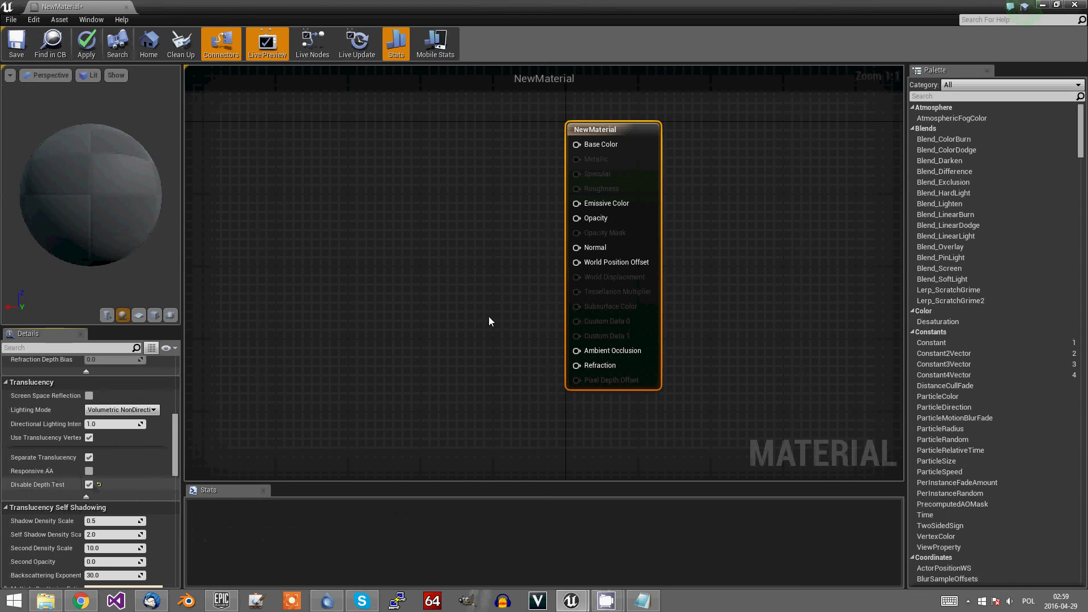
- Feed a light green Constant3Vector of 0.476, 1, 0.163 into the material's Emissive Color and apply the material
{"action": "right_click_drag", "start_coordinate": [376, 189], "coordinate": [406, 188]}
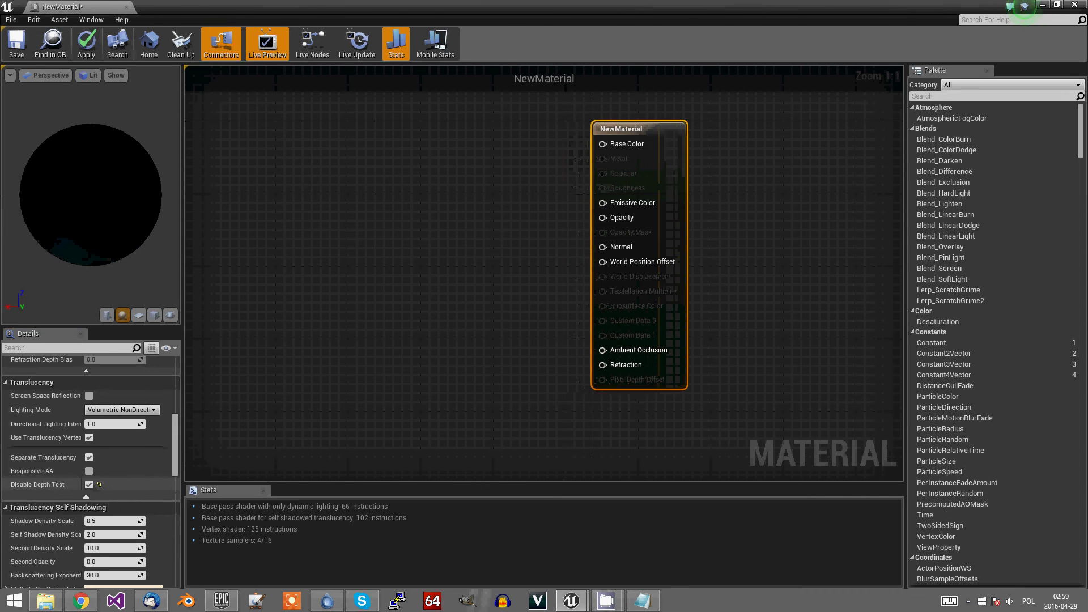
{"action": "left_click", "coordinate": [352, 169]}
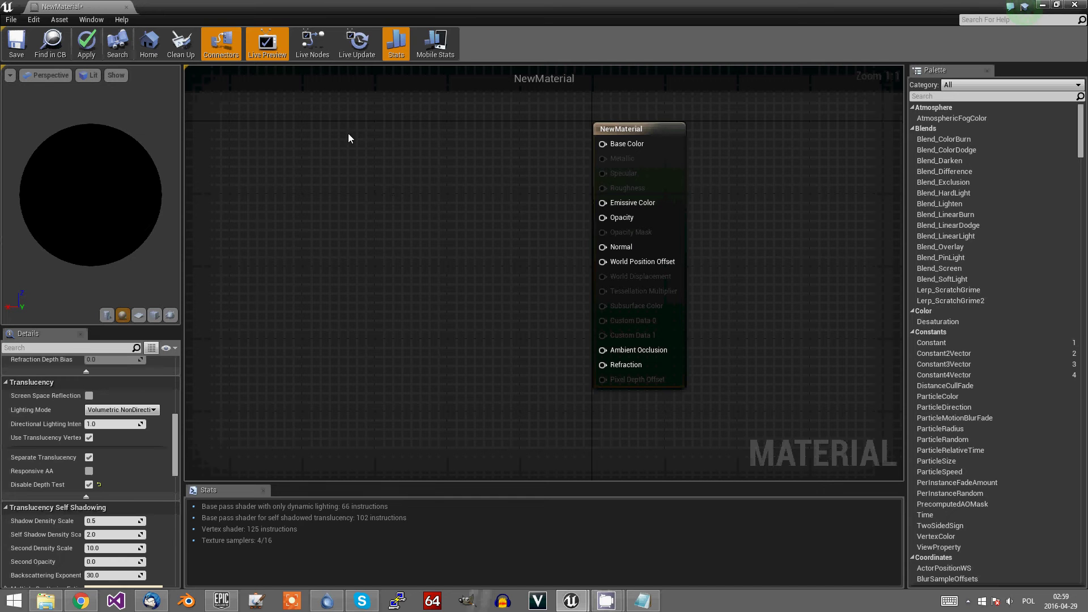
{"action": "left_click", "coordinate": [347, 137]}
{"action": "double_click", "coordinate": [383, 170]}
{"action": "left_click_drag", "start_coordinate": [474, 264], "coordinate": [442, 304]}
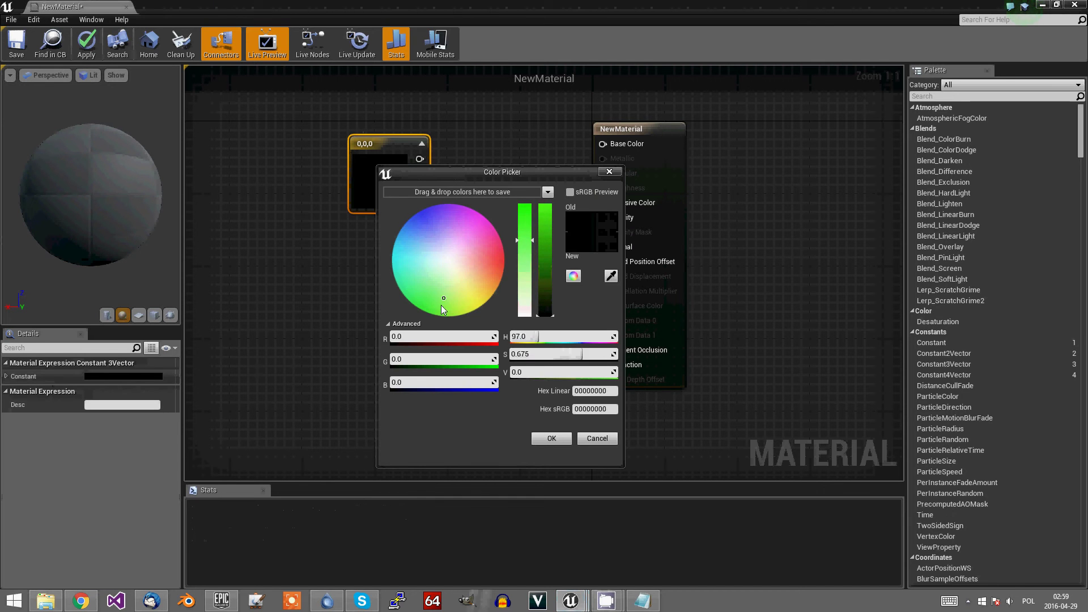
{"action": "left_click_drag", "start_coordinate": [545, 306], "coordinate": [545, 195]}
{"action": "left_click", "coordinate": [551, 438]}
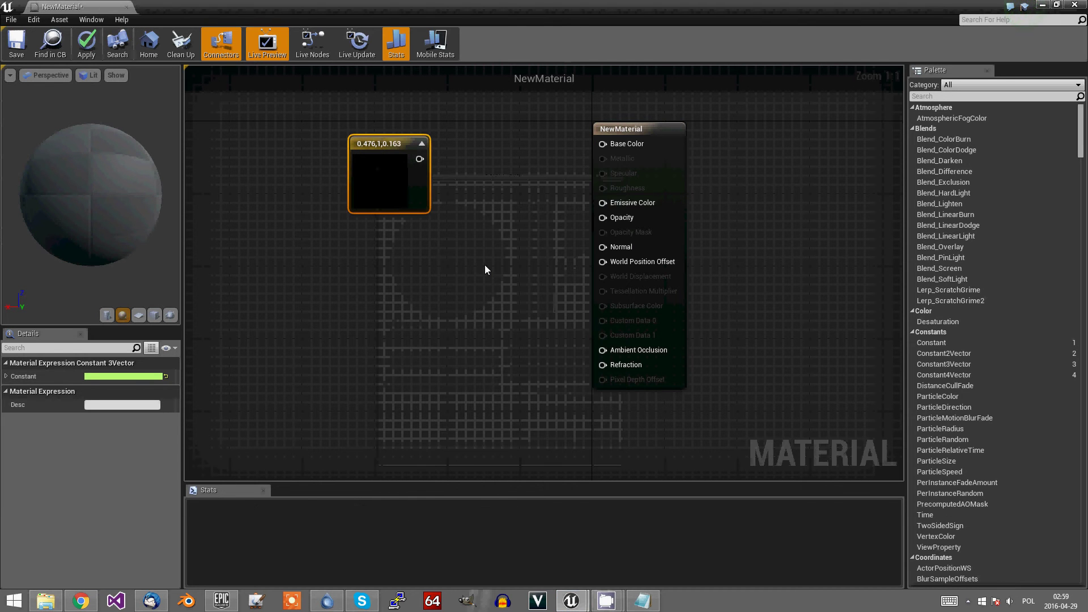
{"action": "left_click_drag", "start_coordinate": [419, 158], "coordinate": [603, 202]}
{"action": "left_click", "coordinate": [86, 42]}
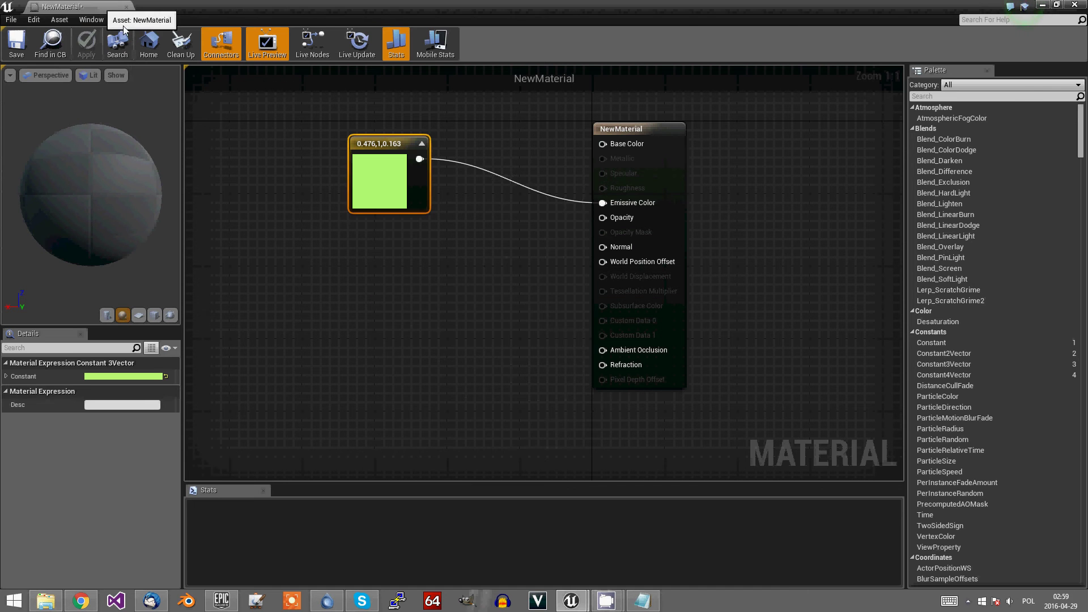
- Dock the material editor beside TestLevel and place a Barrel_1 mesh from the Meshes folder on the corridor floor next to the pipes
{"action": "left_click_drag", "start_coordinate": [612, 4], "coordinate": [590, 8]}
{"action": "left_click", "coordinate": [73, 6]}
{"action": "right_click_drag", "start_coordinate": [367, 293], "coordinate": [525, 292]}
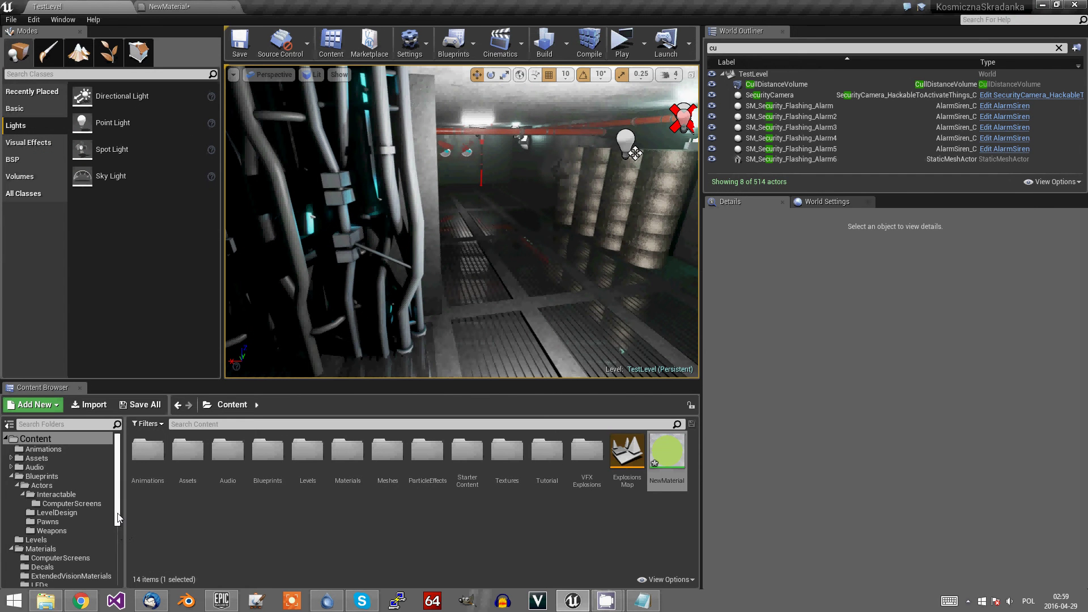
{"action": "scroll", "coordinate": [118, 517], "scroll_direction": "down", "scroll_amount": 3}
{"action": "left_click", "coordinate": [38, 568]}
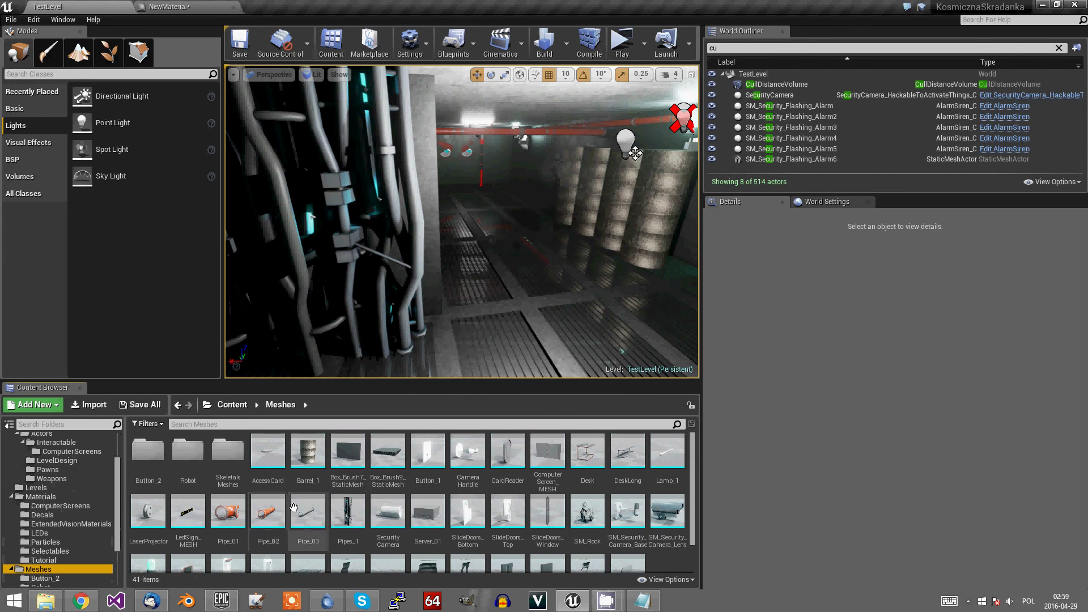
{"action": "left_click_drag", "start_coordinate": [308, 454], "coordinate": [484, 307]}
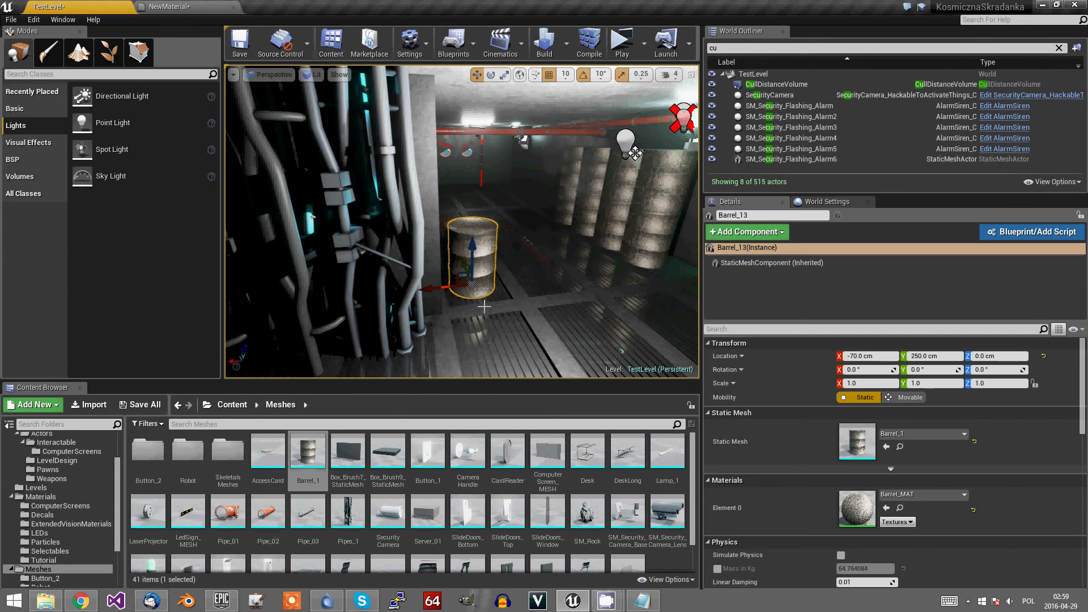
- Apply NewMaterial from the Content folder to the newly placed barrel
{"action": "scroll", "coordinate": [85, 467], "scroll_direction": "up", "scroll_amount": 3}
{"action": "left_click", "coordinate": [35, 439]}
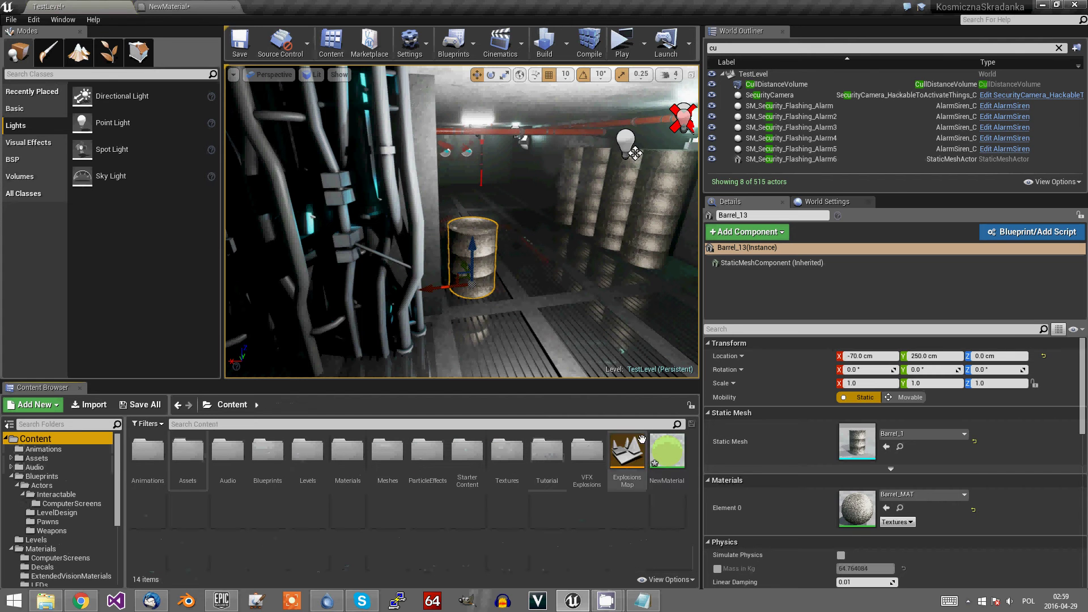
{"action": "left_click_drag", "start_coordinate": [667, 448], "coordinate": [485, 250]}
- Examine the green barrel from several places in the level to judge how it draws over walls and pipes
{"action": "right_click_drag", "start_coordinate": [486, 249], "coordinate": [226, 178]}
{"action": "key", "text": "s"}
{"action": "key", "text": "d"}
{"action": "key", "text": "s"}
{"action": "key", "text": "d"}
{"action": "key", "text": "Escape"}
{"action": "key", "text": "w"}
{"action": "key", "text": "d"}
{"action": "key", "text": "w"}
{"action": "right_click_drag", "start_coordinate": [664, 128], "coordinate": [449, 192]}
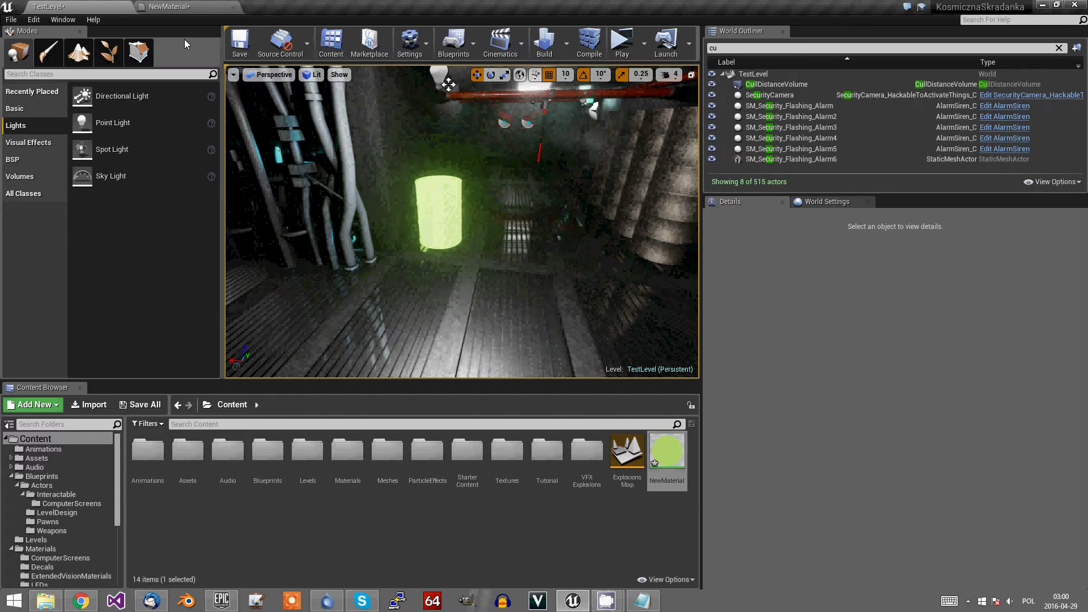
- Add a Depth Fade node to the NewMaterial graph below the green colour constant
{"action": "left_click", "coordinate": [172, 9]}
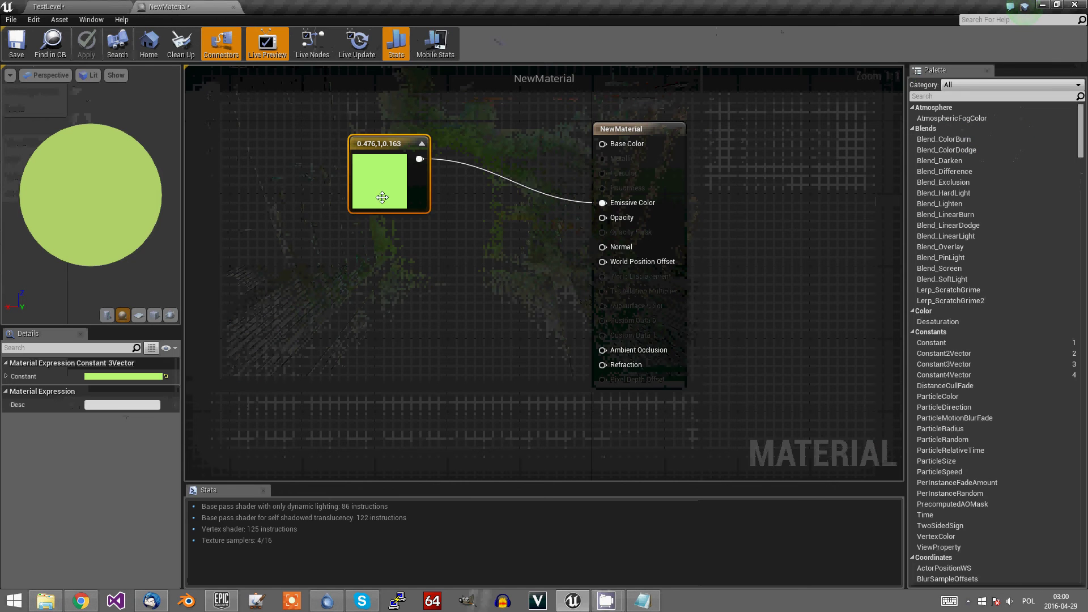
{"action": "right_click", "coordinate": [417, 252]}
{"action": "type", "text": "depth"}
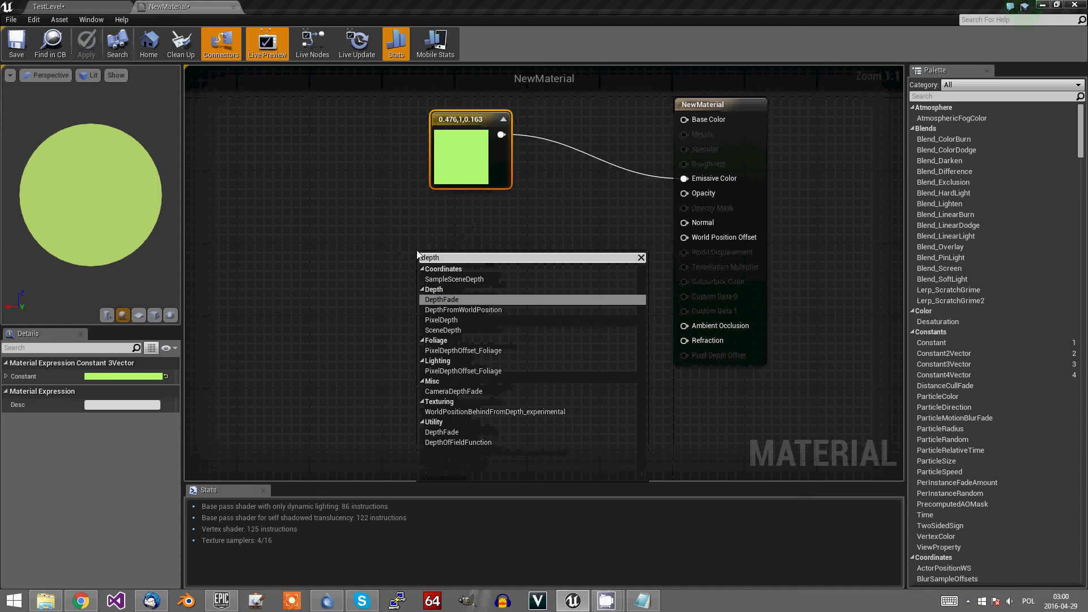
{"action": "key", "text": "Return"}
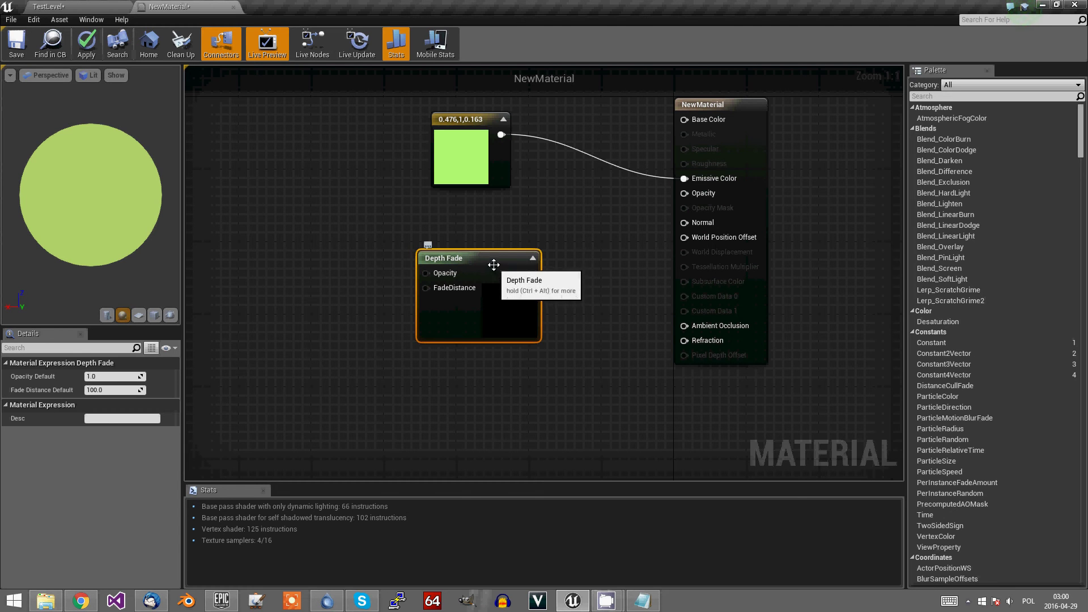
- Add an If node, connect the Depth Fade output to its A input, and move Depth Fade farther away from it
{"action": "left_click_drag", "start_coordinate": [491, 263], "coordinate": [541, 247]}
{"action": "type", "text": "if"}
{"action": "key", "text": "Return"}
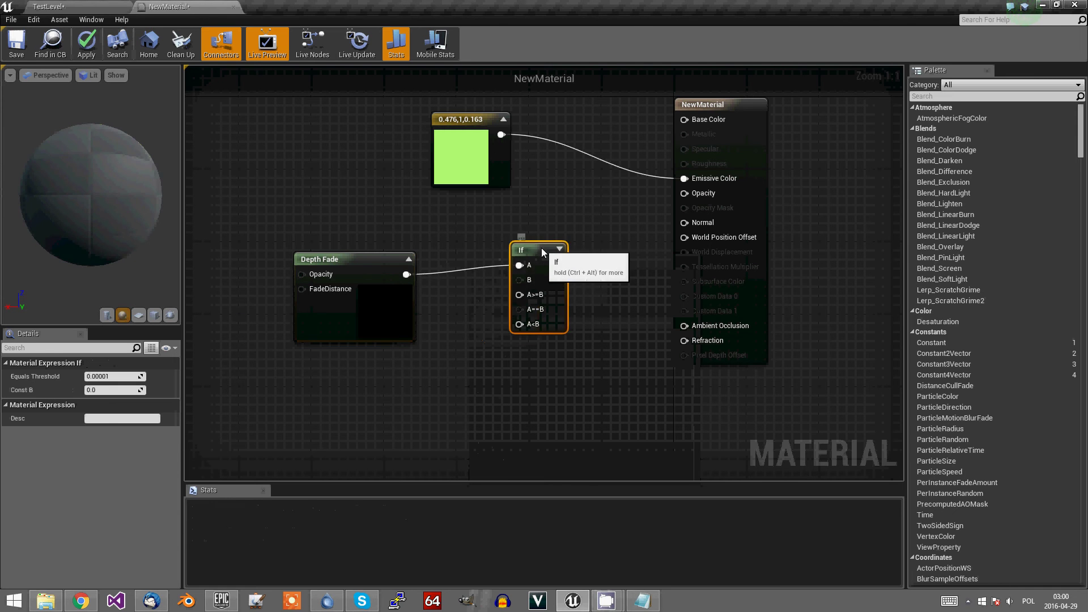
{"action": "left_click_drag", "start_coordinate": [347, 253], "coordinate": [283, 218]}
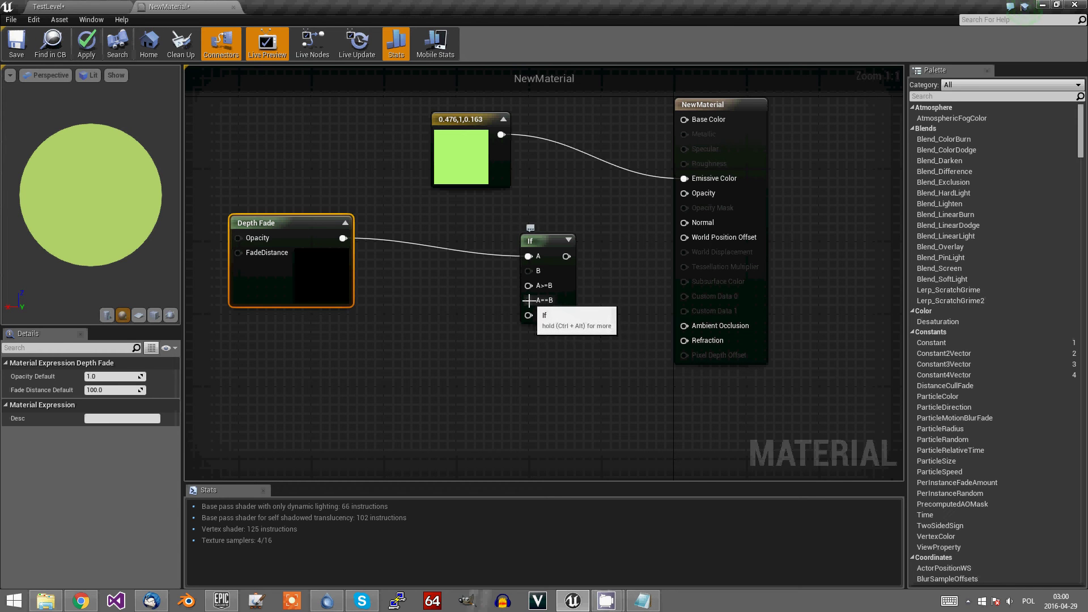
- Move the colour constant below the Depth Fade node and change it to pure green, 0, 1, 0
{"action": "left_click_drag", "start_coordinate": [462, 151], "coordinate": [272, 363]}
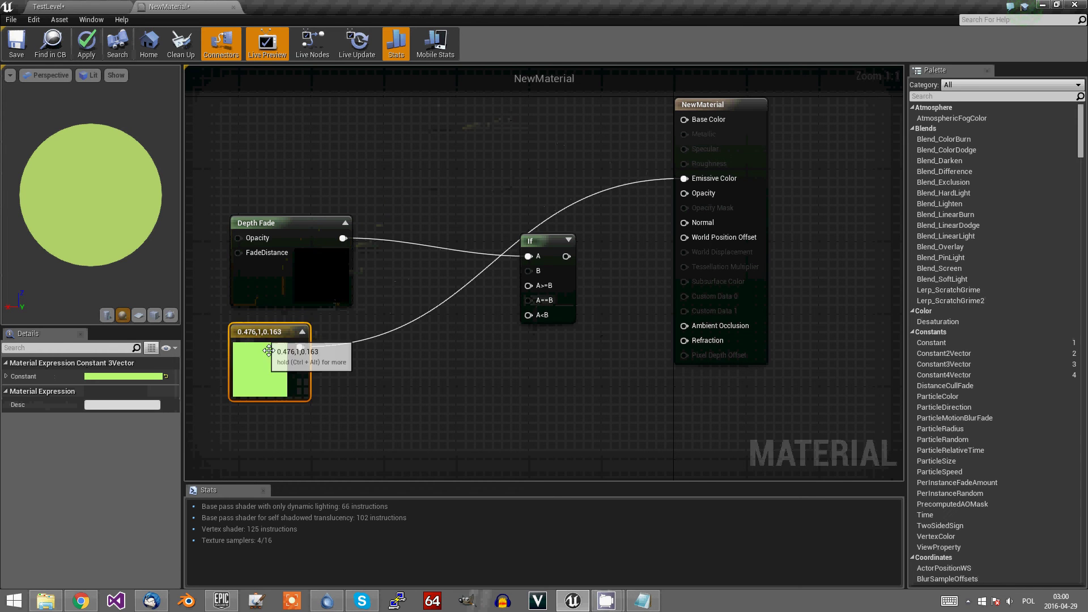
{"action": "double_click", "coordinate": [271, 366]}
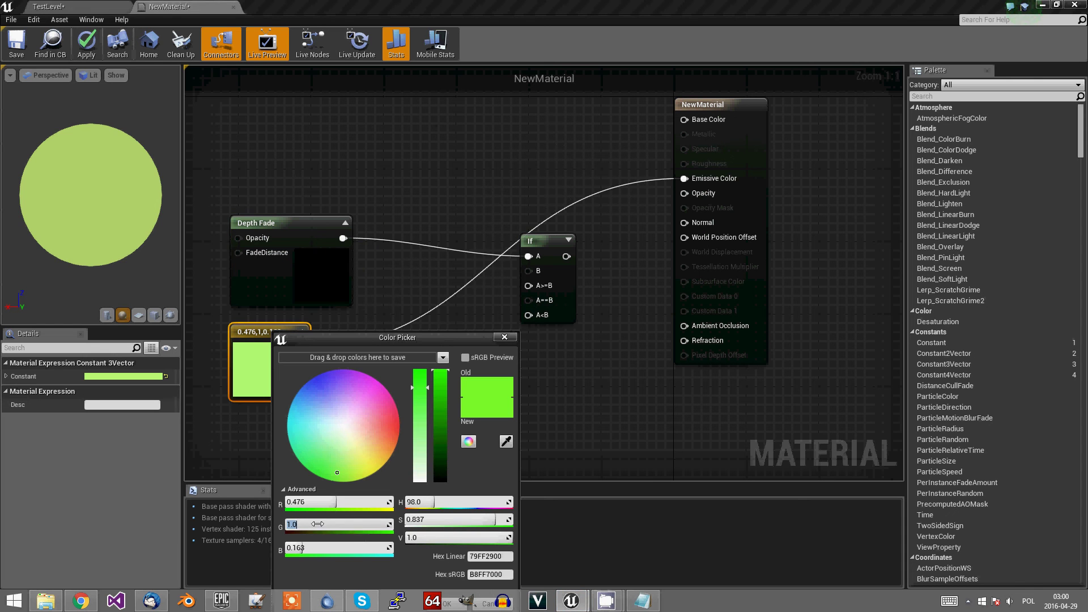
{"action": "left_click", "coordinate": [334, 548]}
{"action": "key", "text": "Return"}
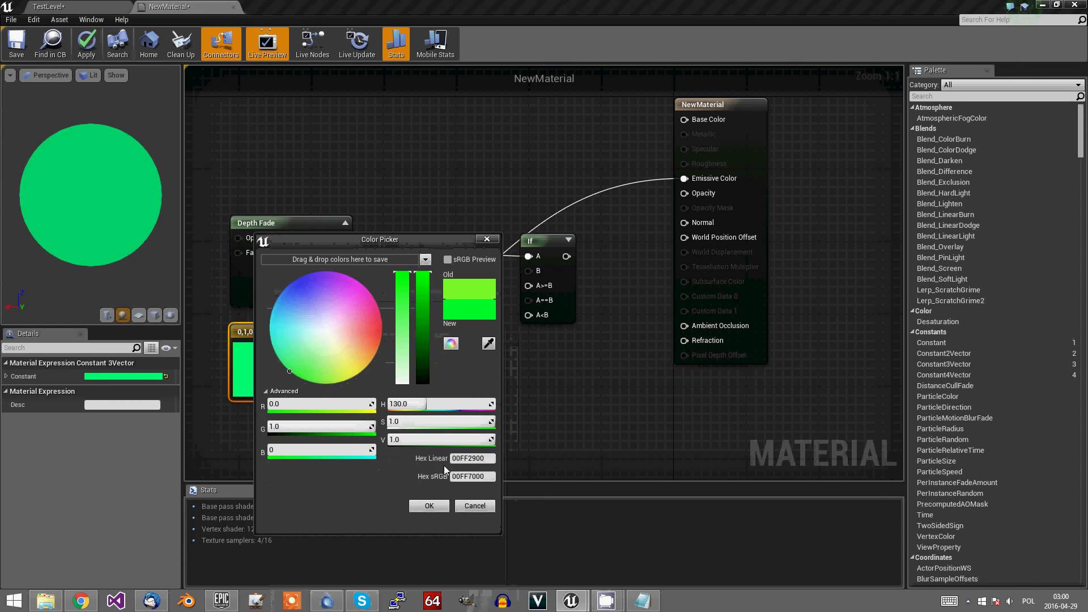
{"action": "left_click", "coordinate": [423, 505]}
- Connect the green constant to the If node's A==B input and break its link to Emissive Color
{"action": "left_click_drag", "start_coordinate": [299, 346], "coordinate": [529, 300]}
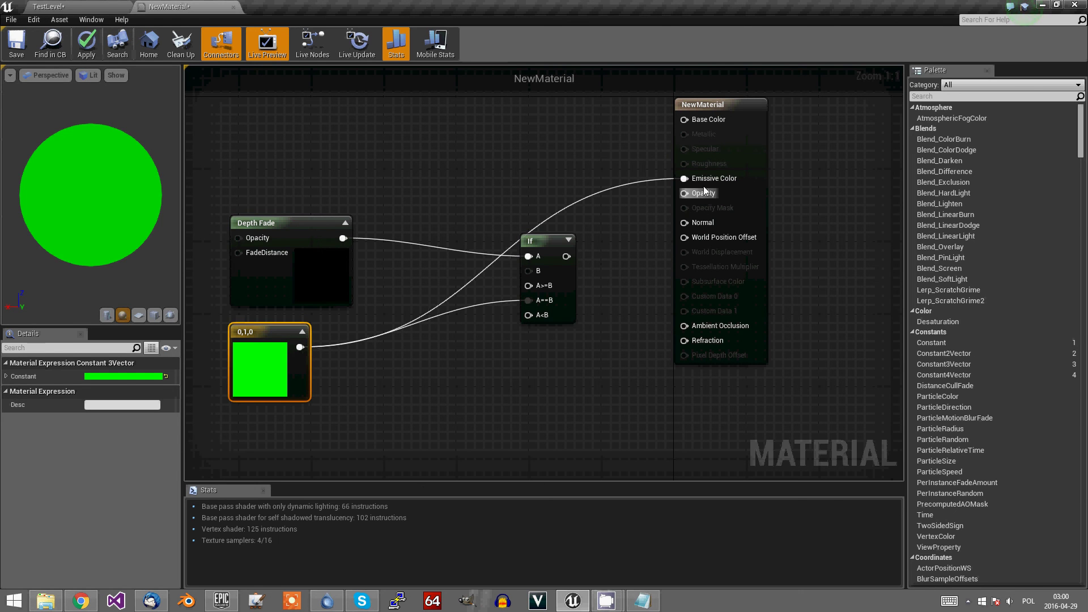
{"action": "right_click", "coordinate": [685, 179]}
{"action": "left_click", "coordinate": [716, 193]}
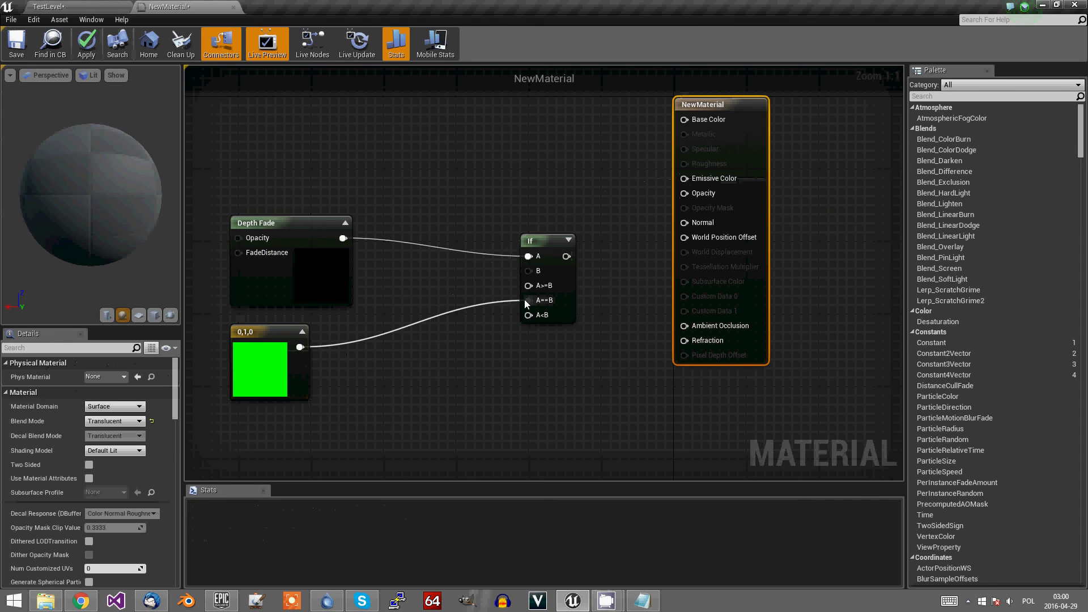
- Add a red Constant3Vector of 1, 0, 0 beside the green constant and connect it to the If node's A>=B input
{"action": "left_click", "coordinate": [308, 436]}
{"action": "left_click_drag", "start_coordinate": [381, 459], "coordinate": [531, 288]}
{"action": "left_click_drag", "start_coordinate": [343, 460], "coordinate": [352, 403]}
{"action": "double_click", "coordinate": [352, 403]}
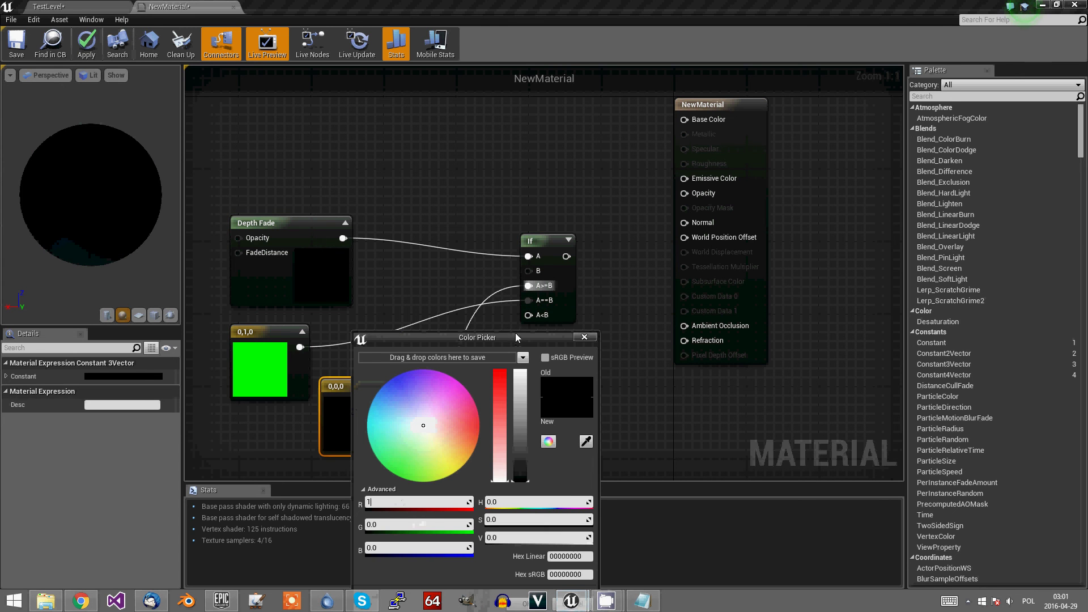
{"action": "left_click", "coordinate": [509, 510]}
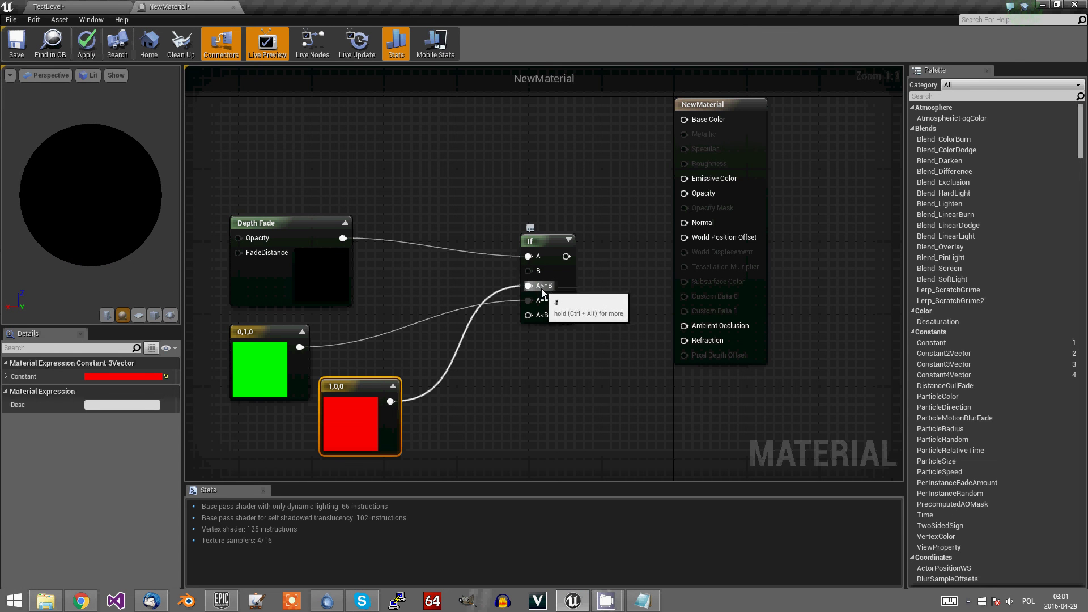
- Connect the If node's output to Emissive Color and stack the red constant above the green one under Depth Fade
{"action": "left_click_drag", "start_coordinate": [566, 256], "coordinate": [684, 182]}
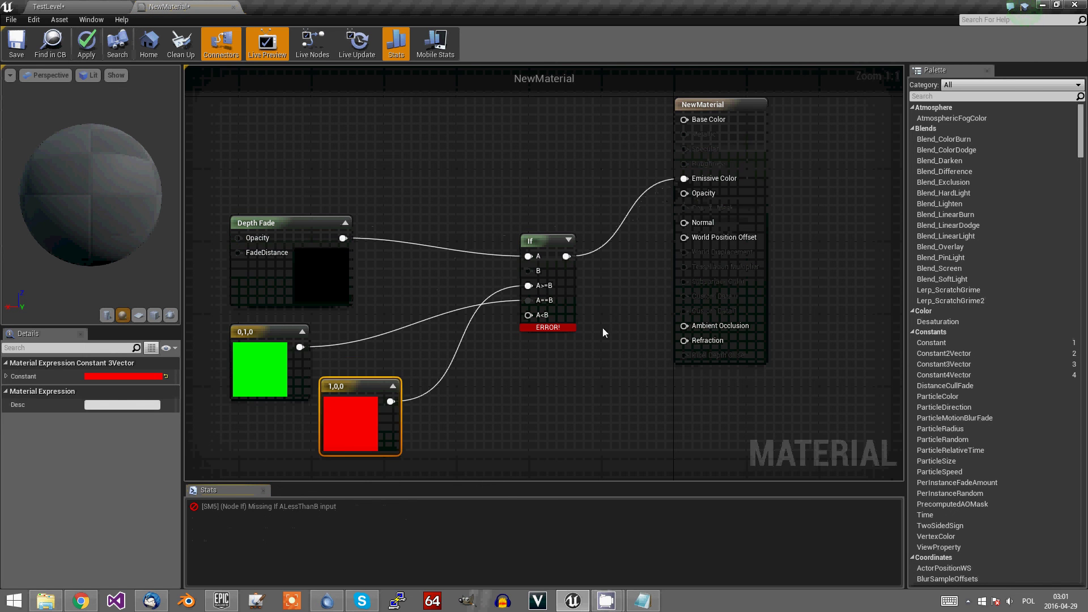
{"action": "right_click_drag", "start_coordinate": [605, 333], "coordinate": [636, 274]}
{"action": "left_click_drag", "start_coordinate": [398, 320], "coordinate": [281, 356]}
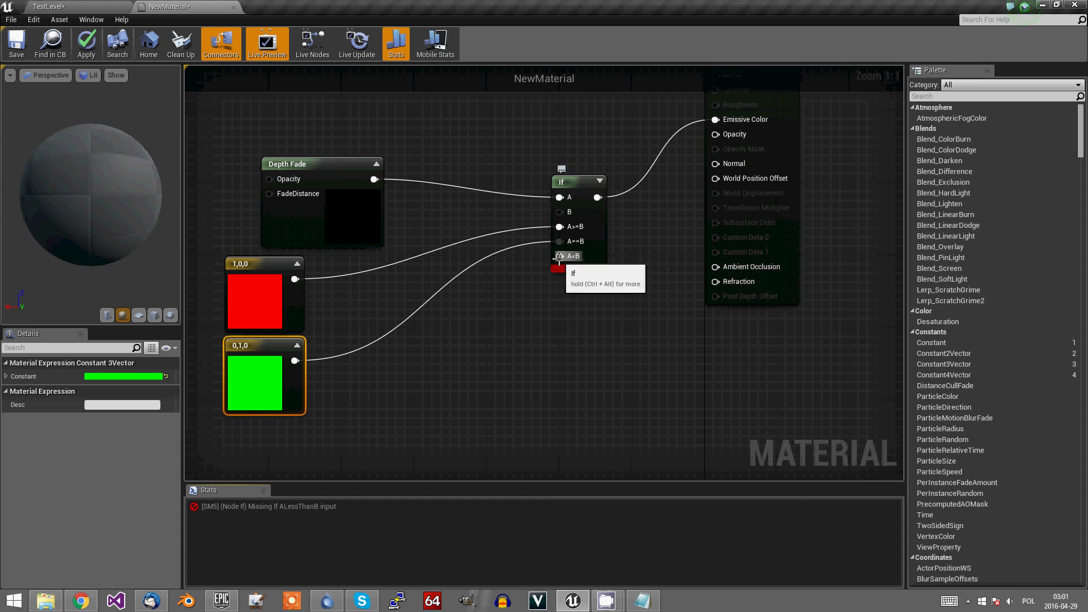
- Feed a new Constant of 0 into the If node's A<B input and apply the material
{"action": "left_click", "coordinate": [441, 363]}
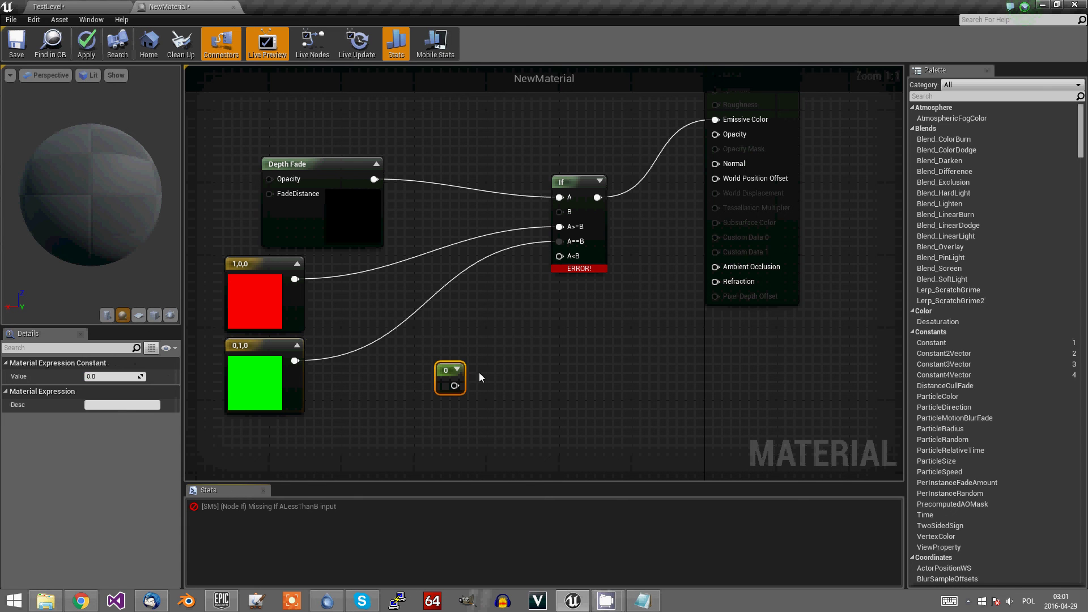
{"action": "left_click_drag", "start_coordinate": [455, 385], "coordinate": [559, 256]}
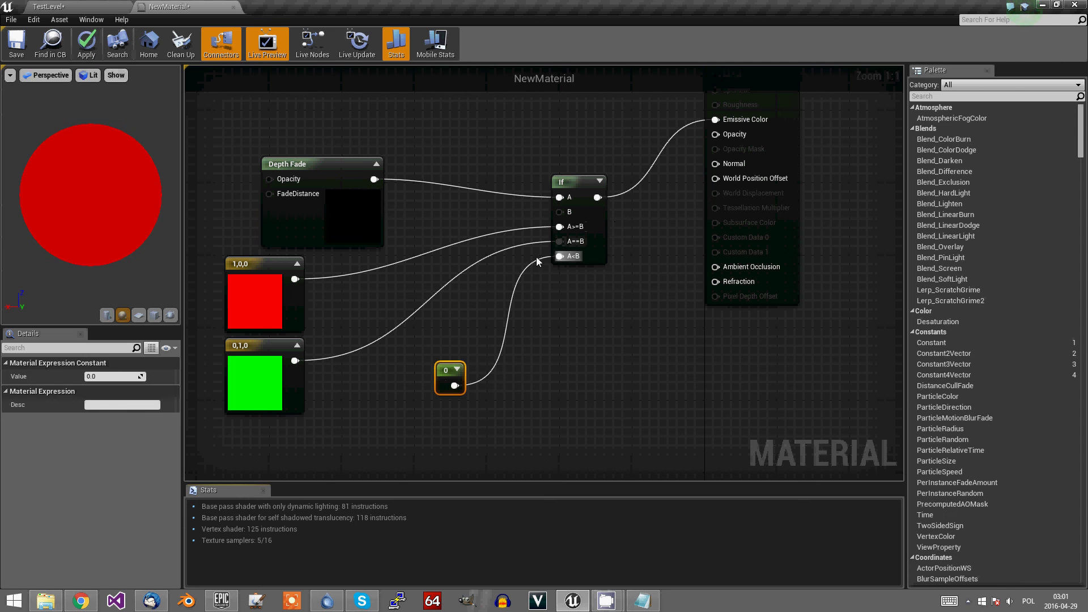
{"action": "left_click", "coordinate": [84, 55]}
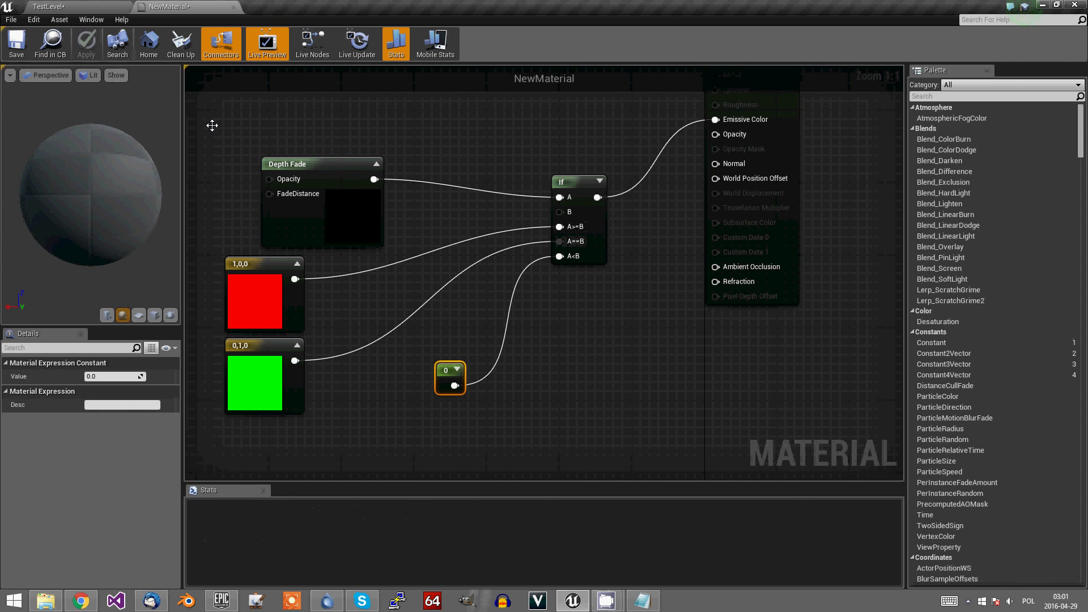
- Switch to TestLevel and inspect the barrel with the material from several angles around the pipes and wall
{"action": "left_click", "coordinate": [83, 6]}
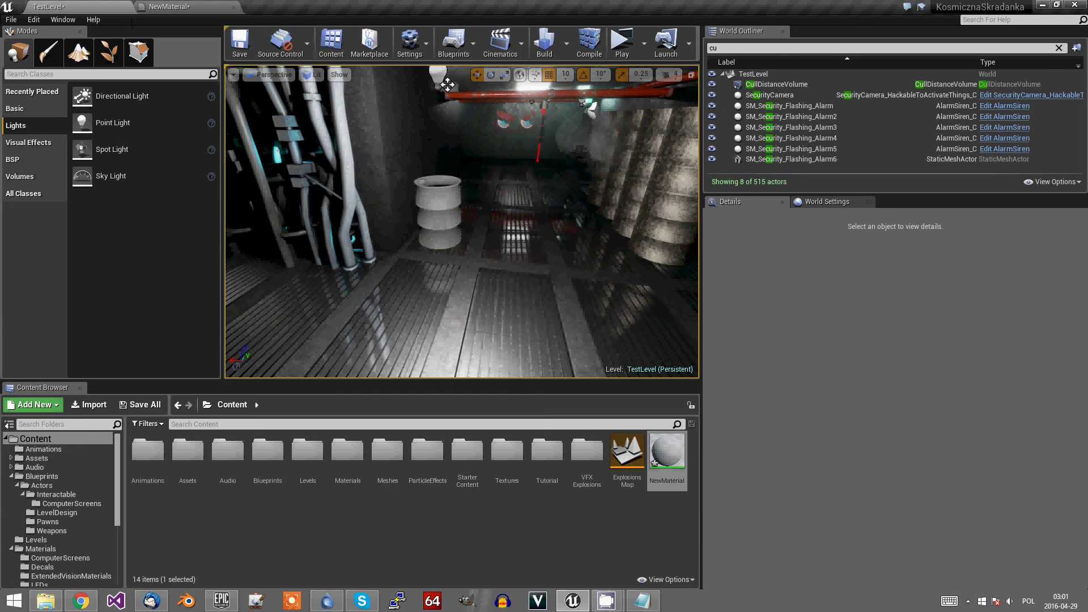
{"action": "right_click_drag", "start_coordinate": [471, 134], "coordinate": [489, 143]}
{"action": "key", "text": "s"}
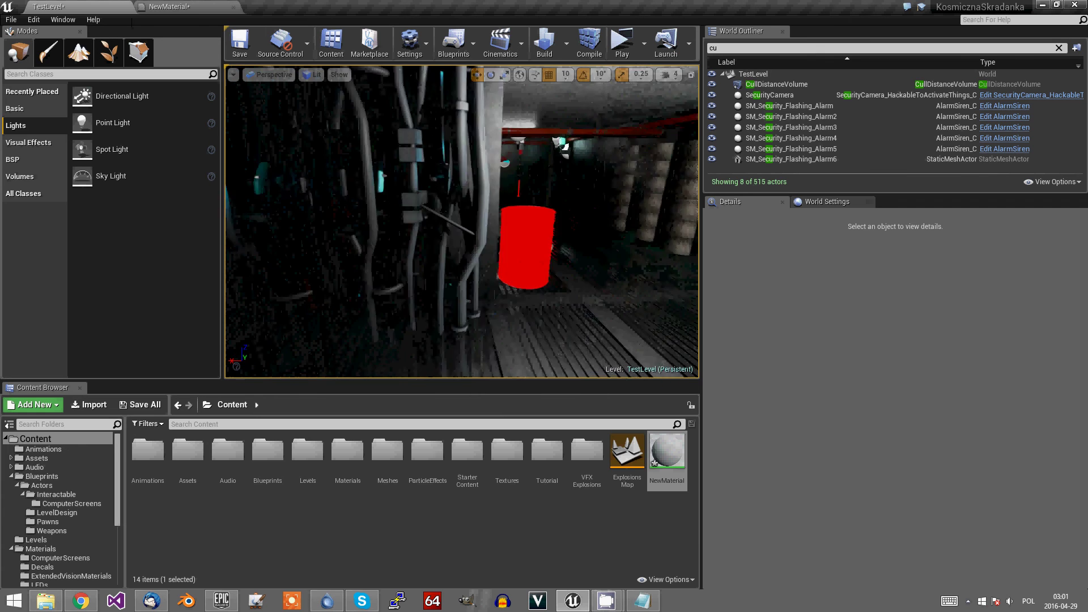
{"action": "right_click_drag", "start_coordinate": [461, 221], "coordinate": [396, 221]}
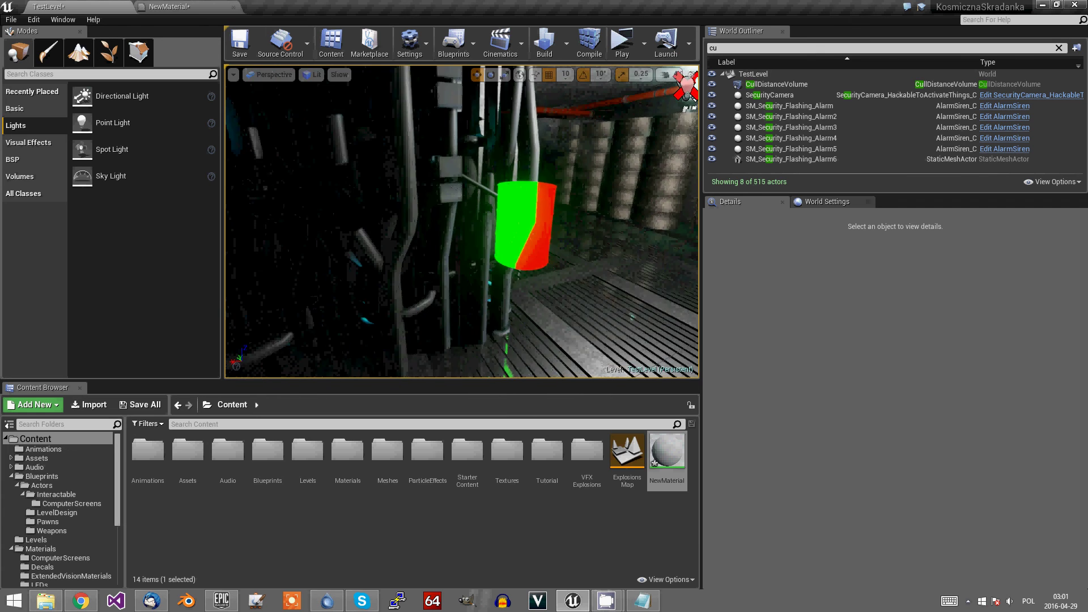
- Select the barrel and move it across the floor beside the wall pipes to about X -80, Y 210 cm
{"action": "left_click", "coordinate": [458, 240]}
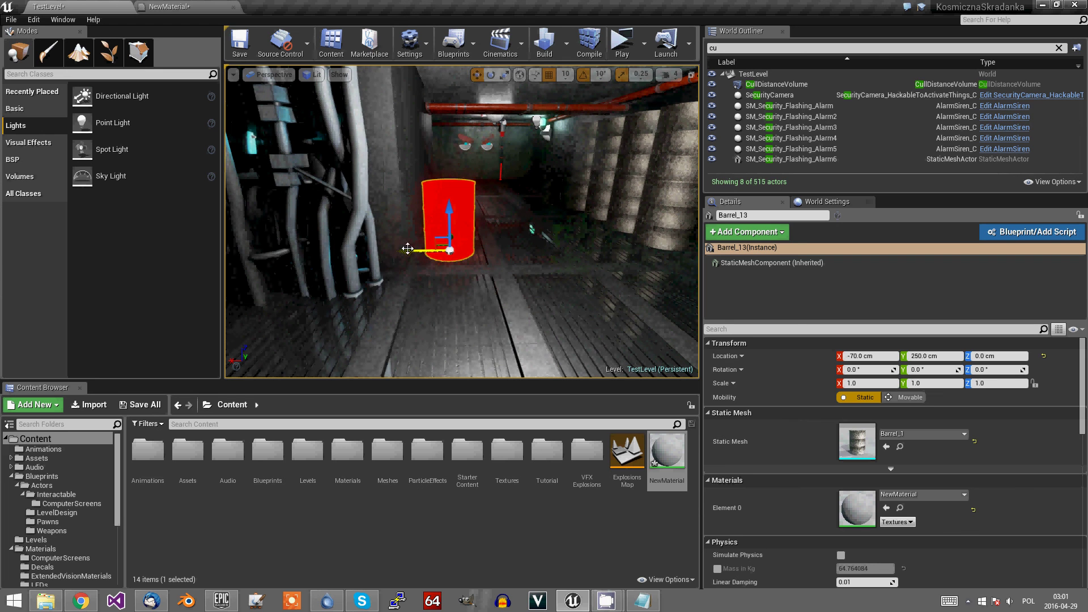
{"action": "right_click_drag", "start_coordinate": [461, 221], "coordinate": [420, 306]}
{"action": "key", "text": "s"}
{"action": "key", "text": "w"}
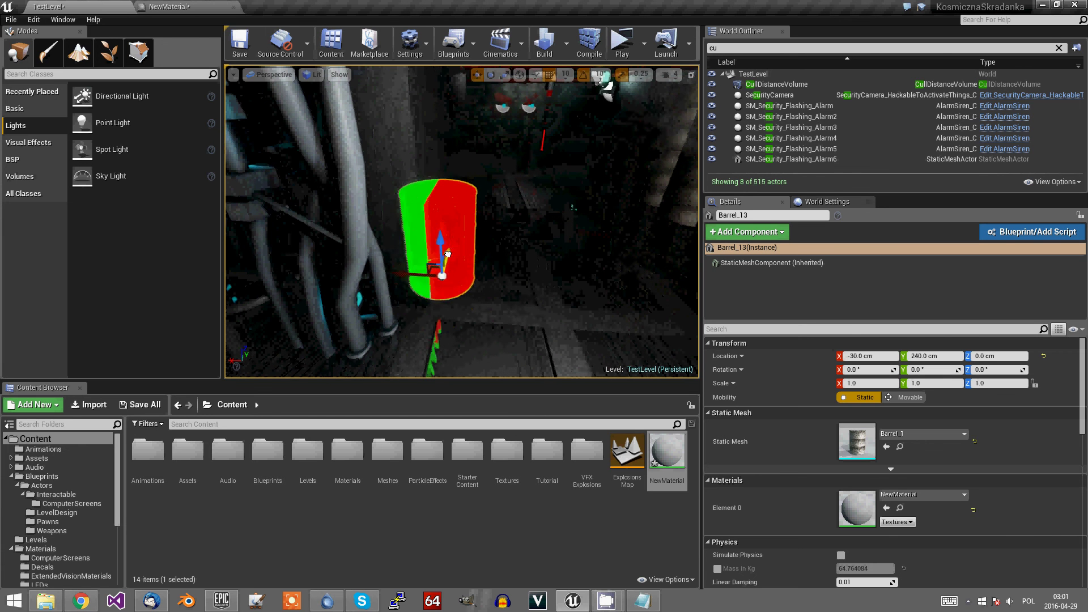
{"action": "left_click_drag", "start_coordinate": [385, 296], "coordinate": [477, 288]}
- Sink the barrel into the floor to about Z -80 cm and shift it along Y to about 110 cm
{"action": "right_click_drag", "start_coordinate": [477, 288], "coordinate": [495, 277]}
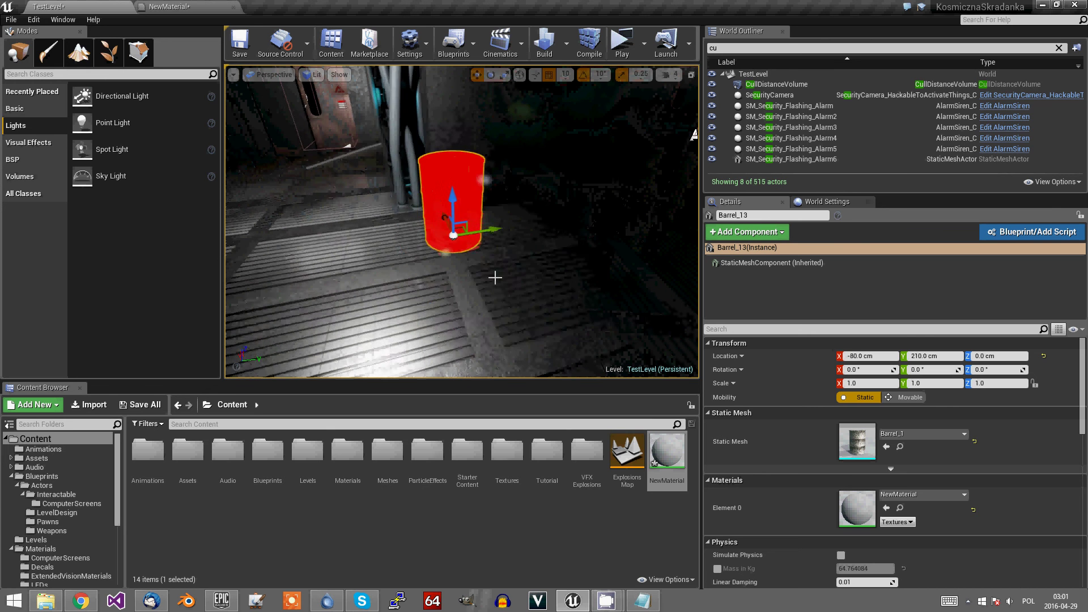
{"action": "left_click_drag", "start_coordinate": [493, 231], "coordinate": [505, 229]}
{"action": "left_click_drag", "start_coordinate": [456, 196], "coordinate": [454, 226]}
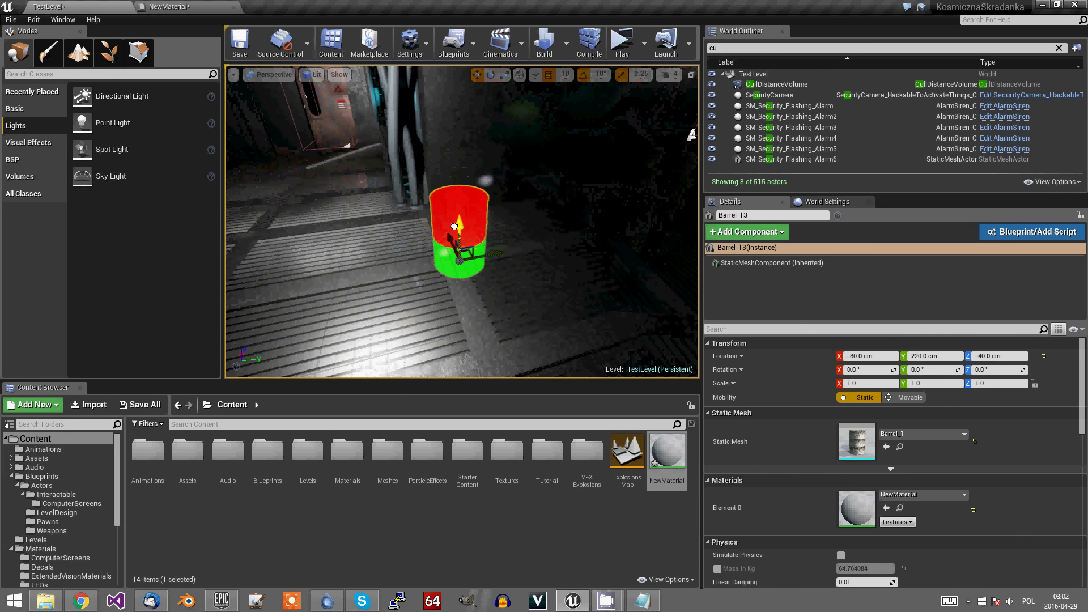
{"action": "left_click_drag", "start_coordinate": [353, 243], "coordinate": [364, 274]}
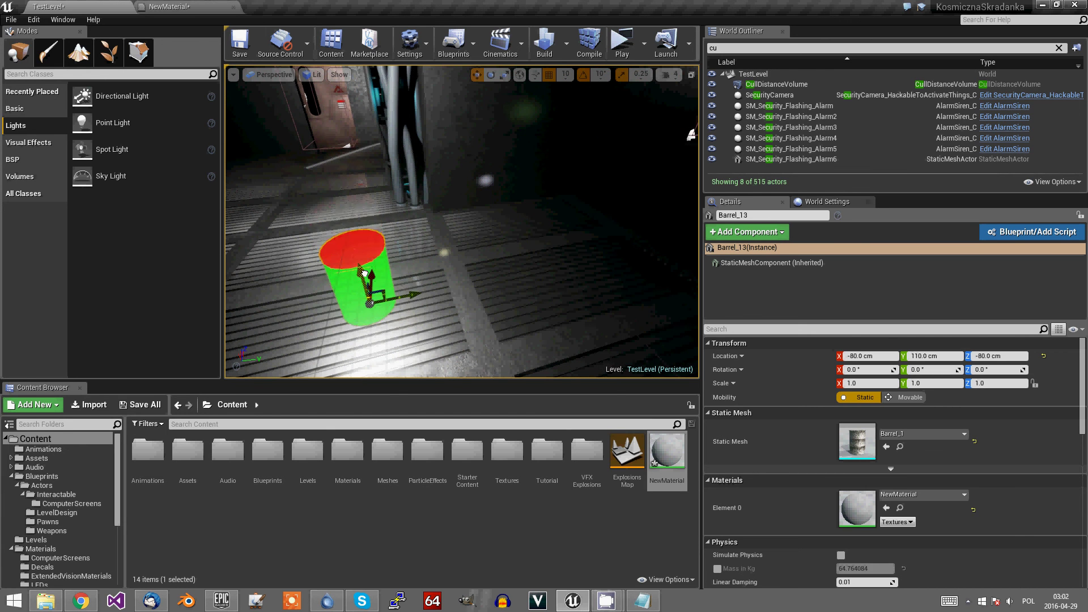